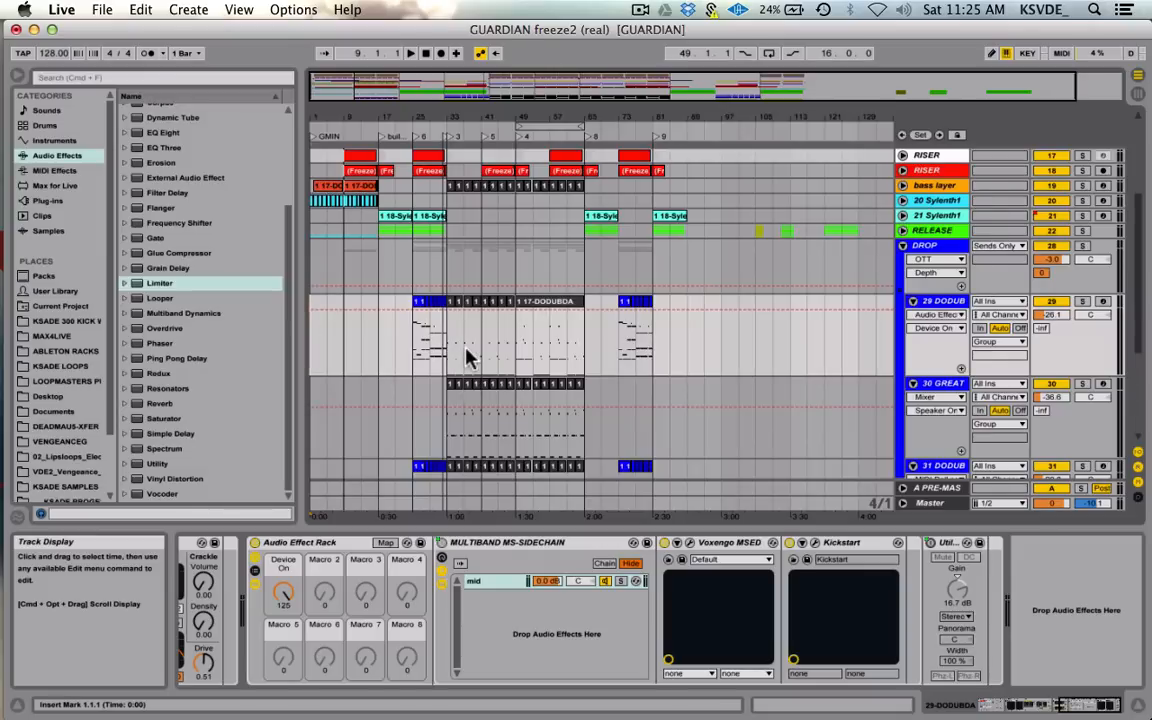
Play the arrangement from bar 25 at the first DODUB clips on track 29
scroll(470, 358, up, 3)
scroll(470, 358, down, 6)
click(447, 222)
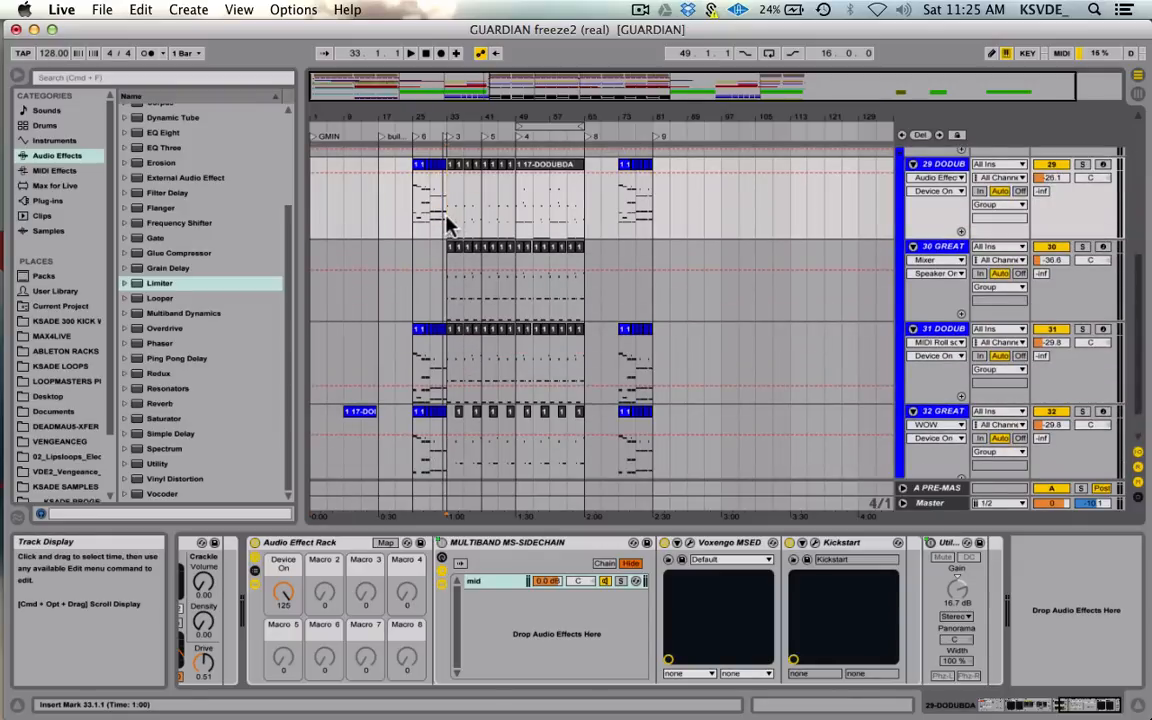
scroll(447, 222, up, 6)
scroll(447, 222, down, 5)
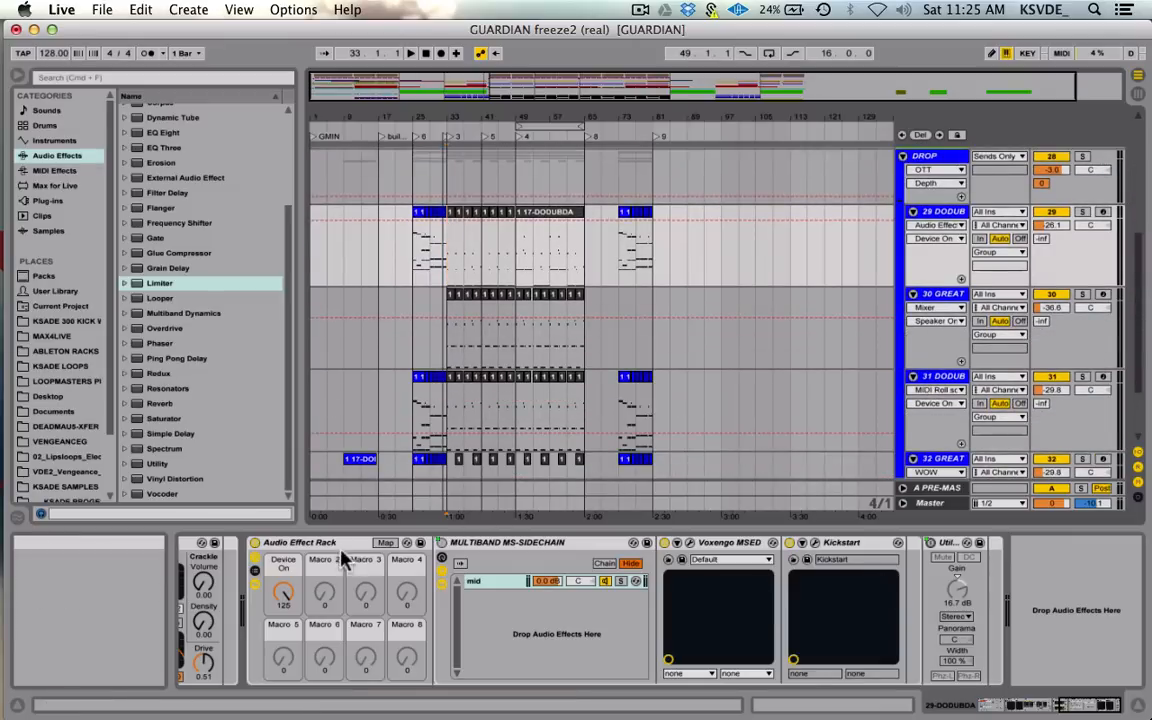
click(427, 255)
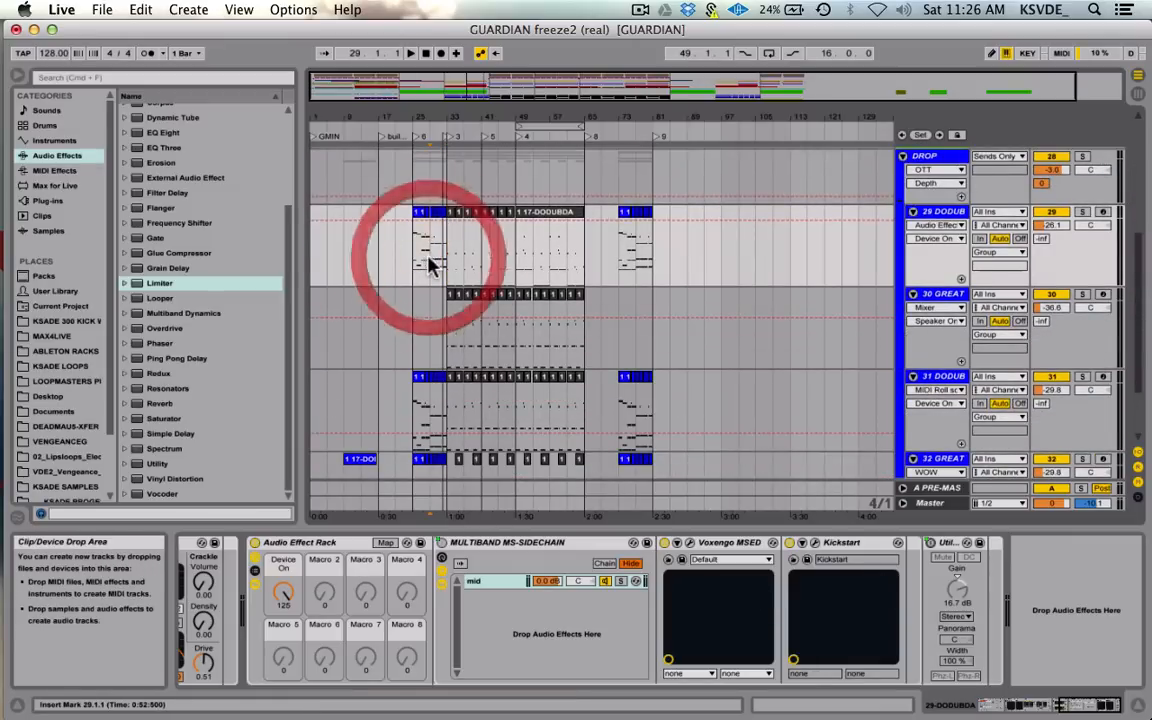
scroll(430, 265, up, 4)
scroll(430, 262, down, 4)
click(414, 346)
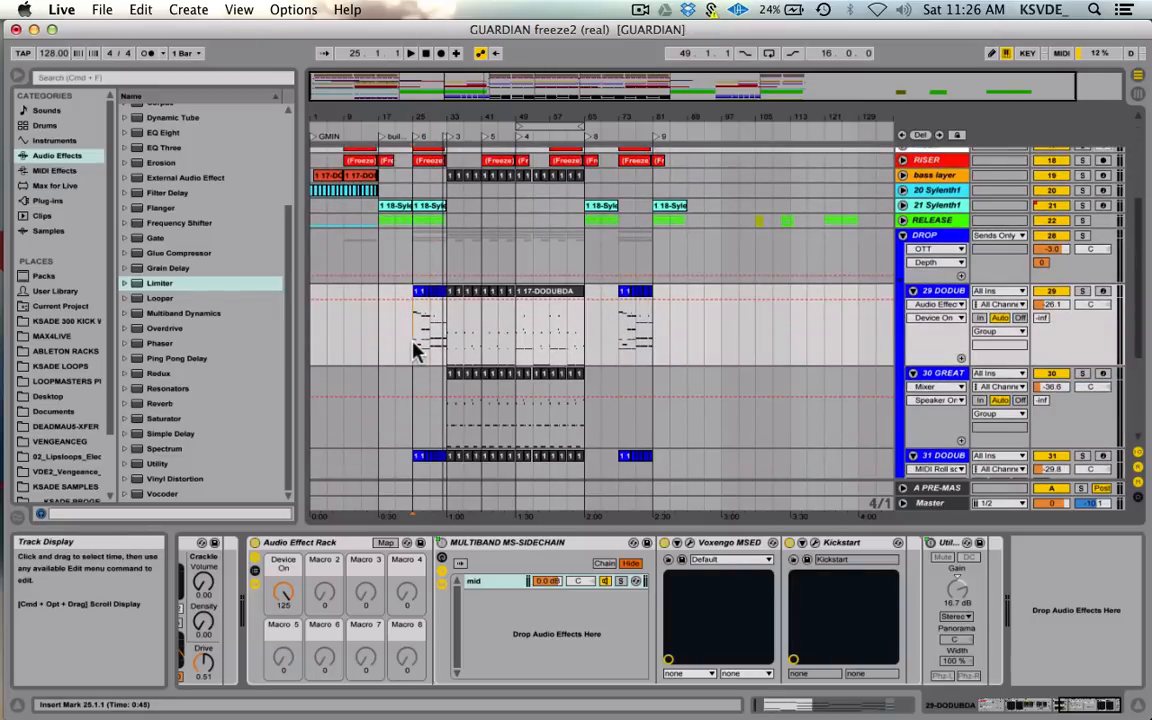
key(space)
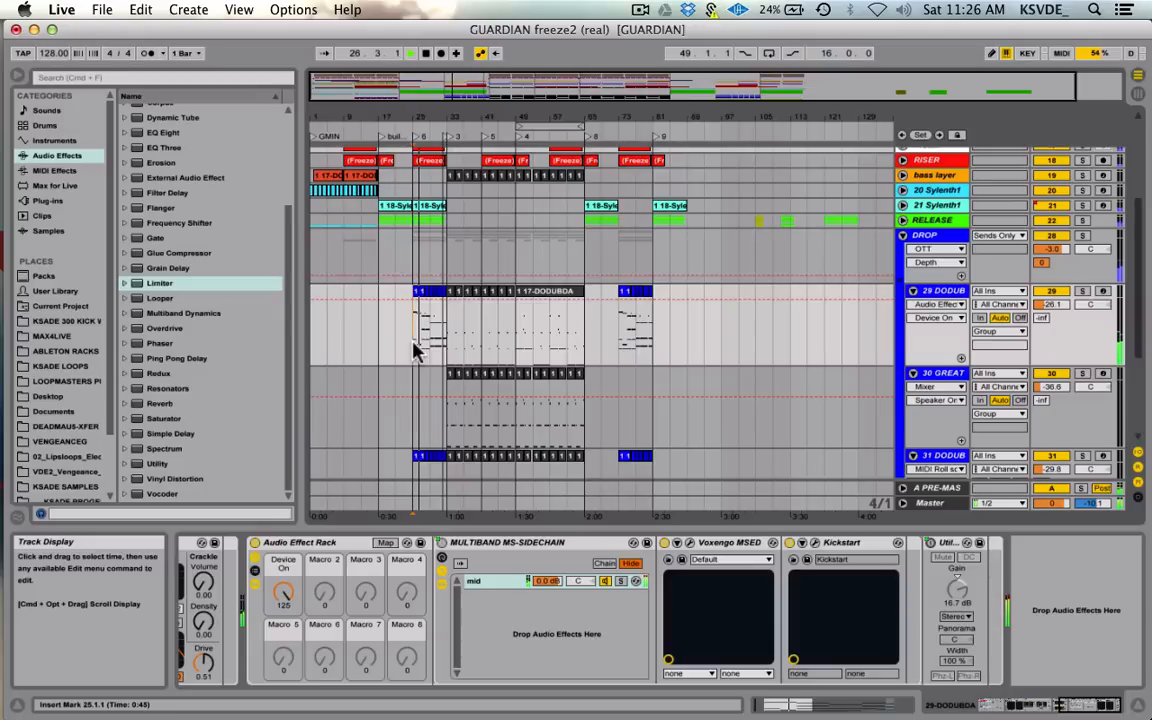
Solo track 29 in the DROP group, listen to it briefly and stop playback
click(946, 291)
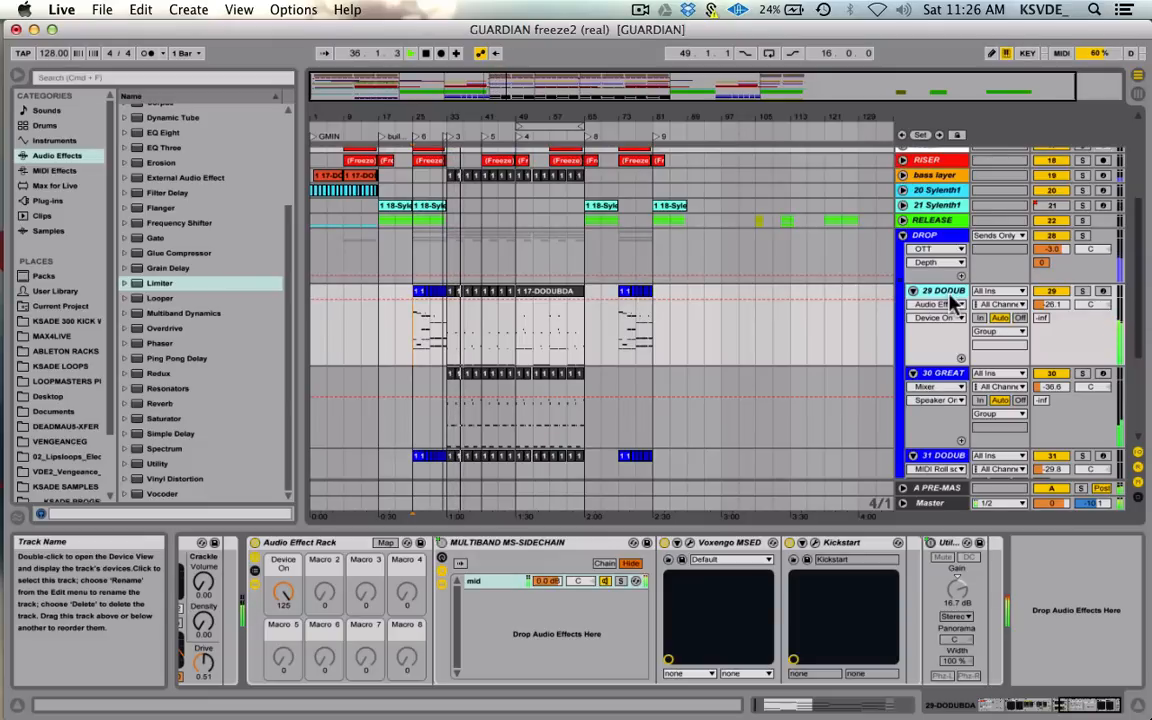
click(1082, 291)
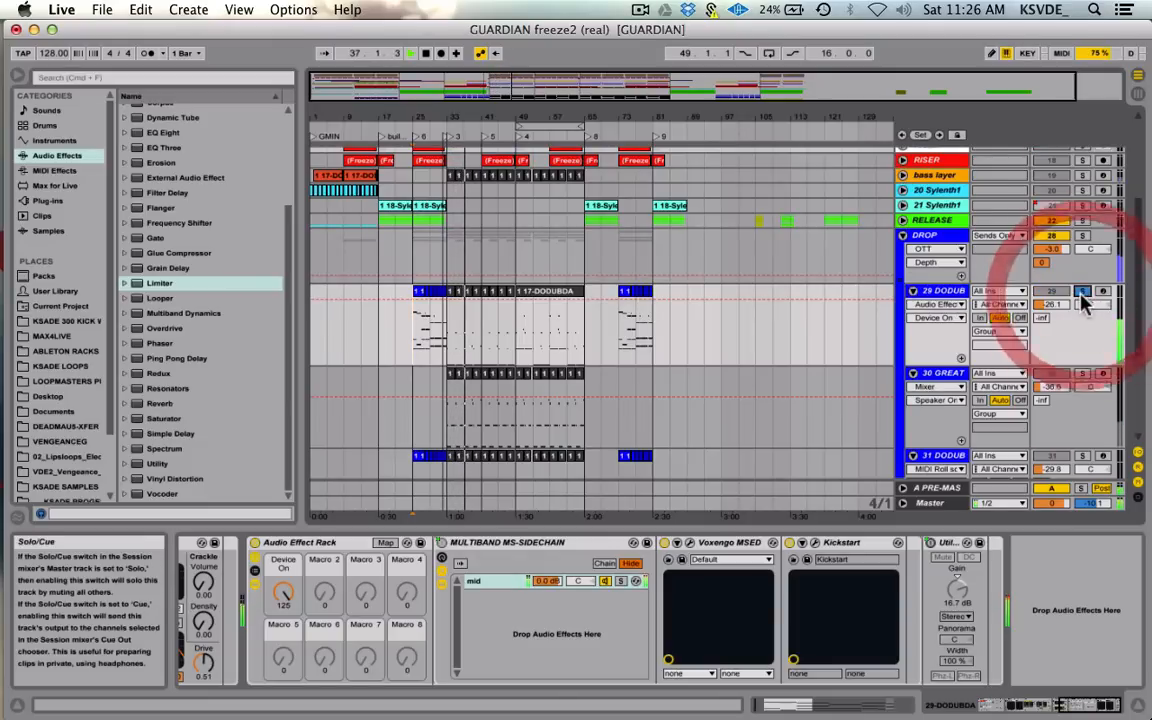
key(space)
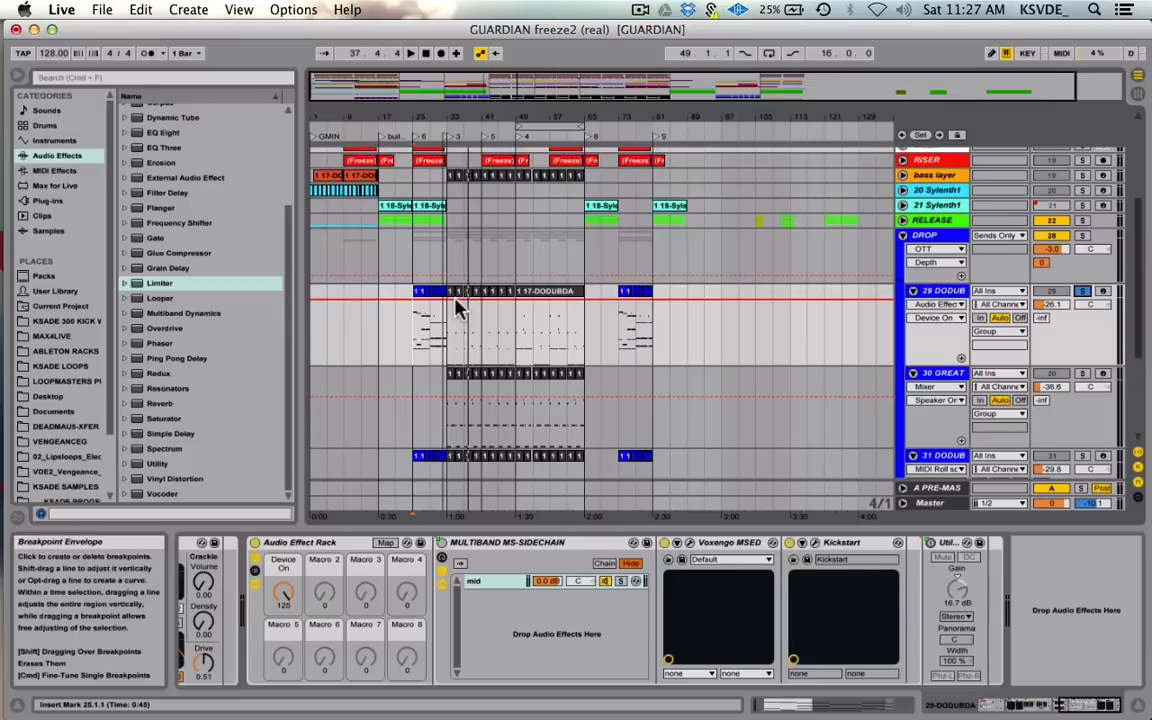
Put the insert marker at bar 33, turn the rack's Device On macro down to 0 and back up to 127
click(447, 338)
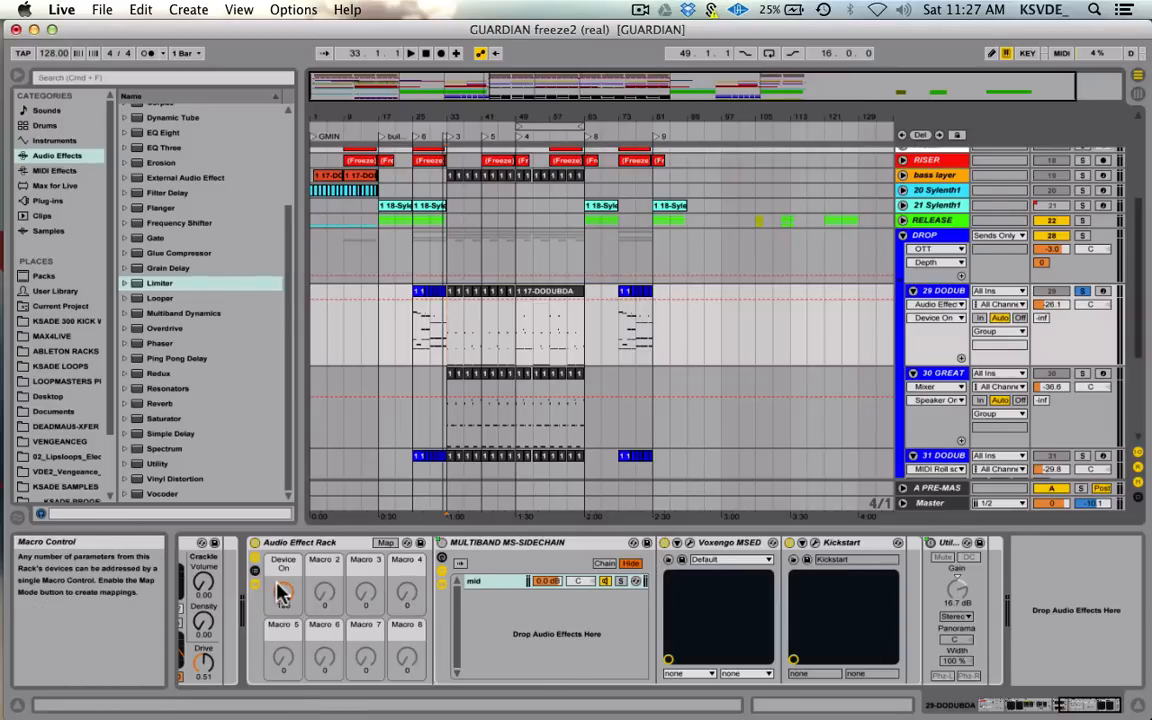
drag(283, 593, 283, 700)
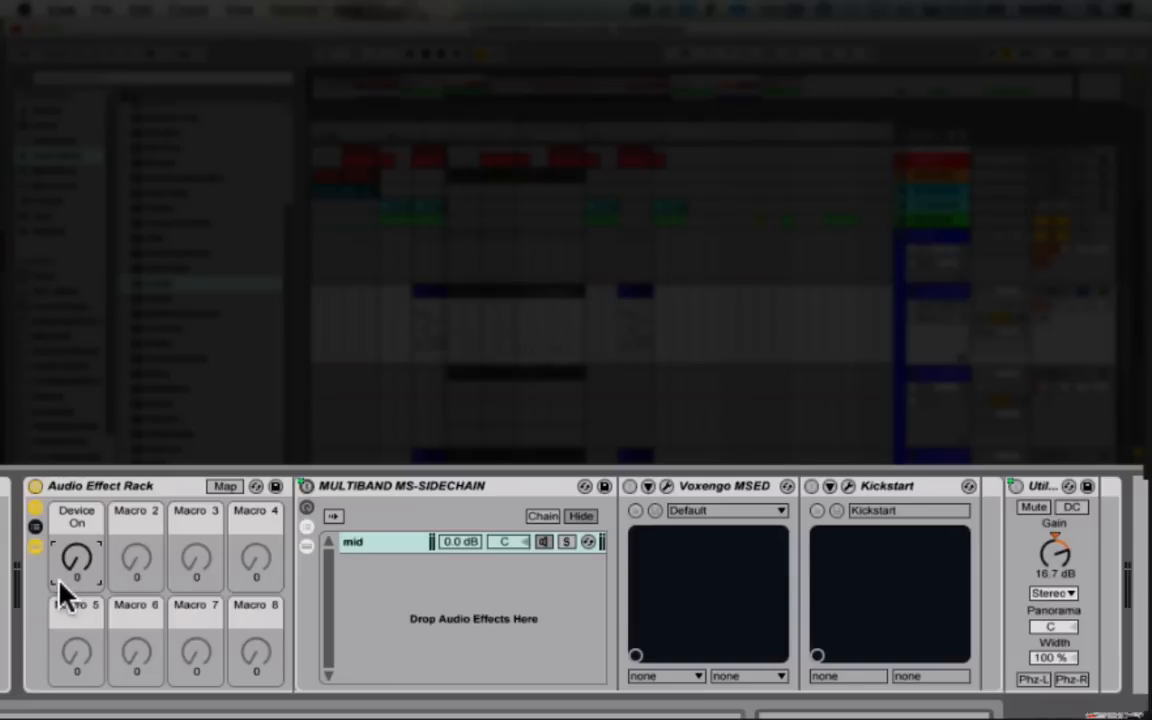
click(1047, 487)
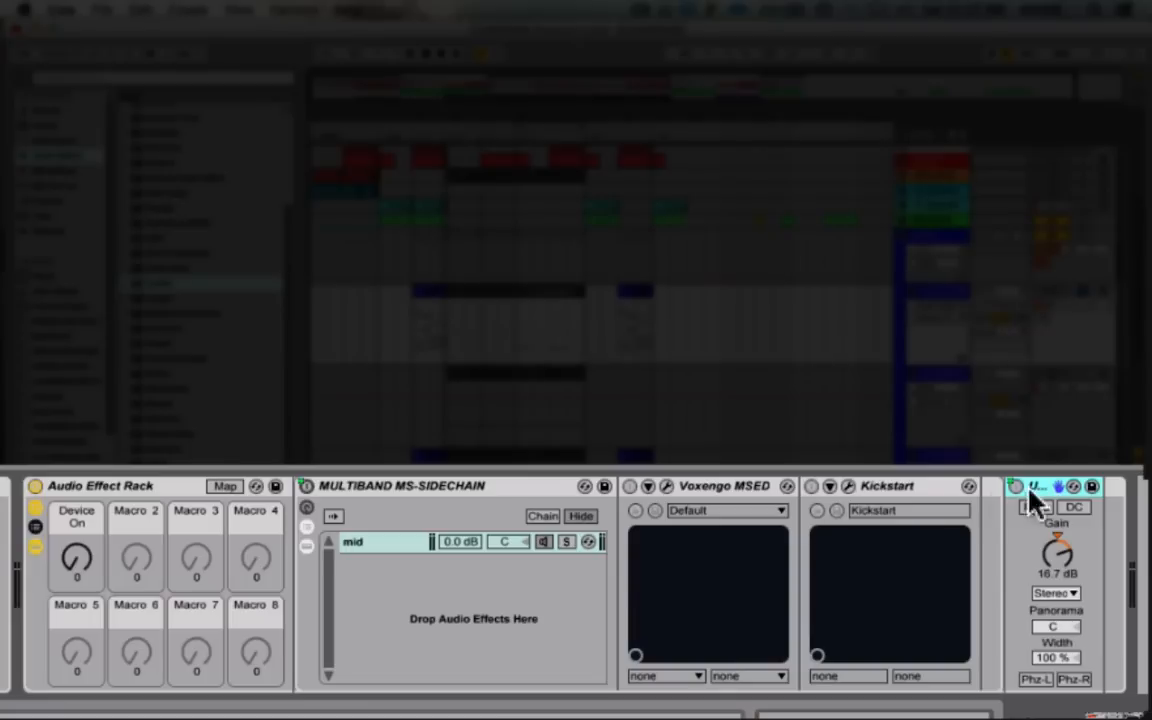
drag(75, 555, 75, 510)
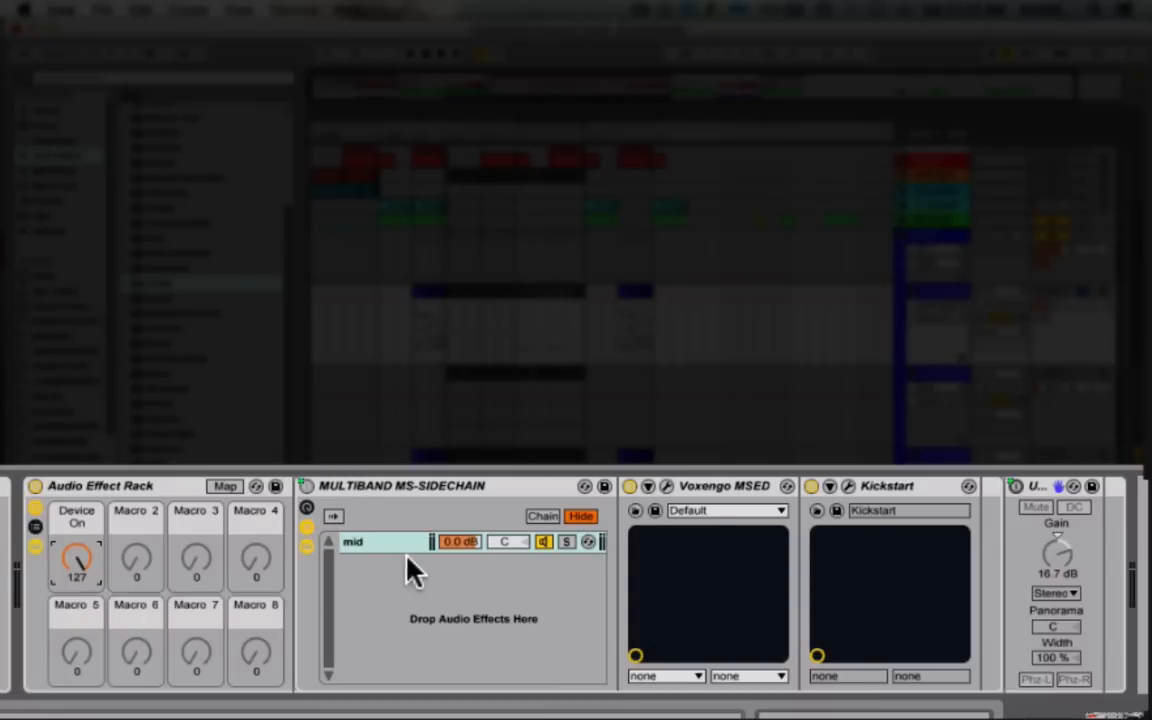
Play track 29 from bar 33 and compare the Device On macro at 0 and 127, ending on 127
click(935, 293)
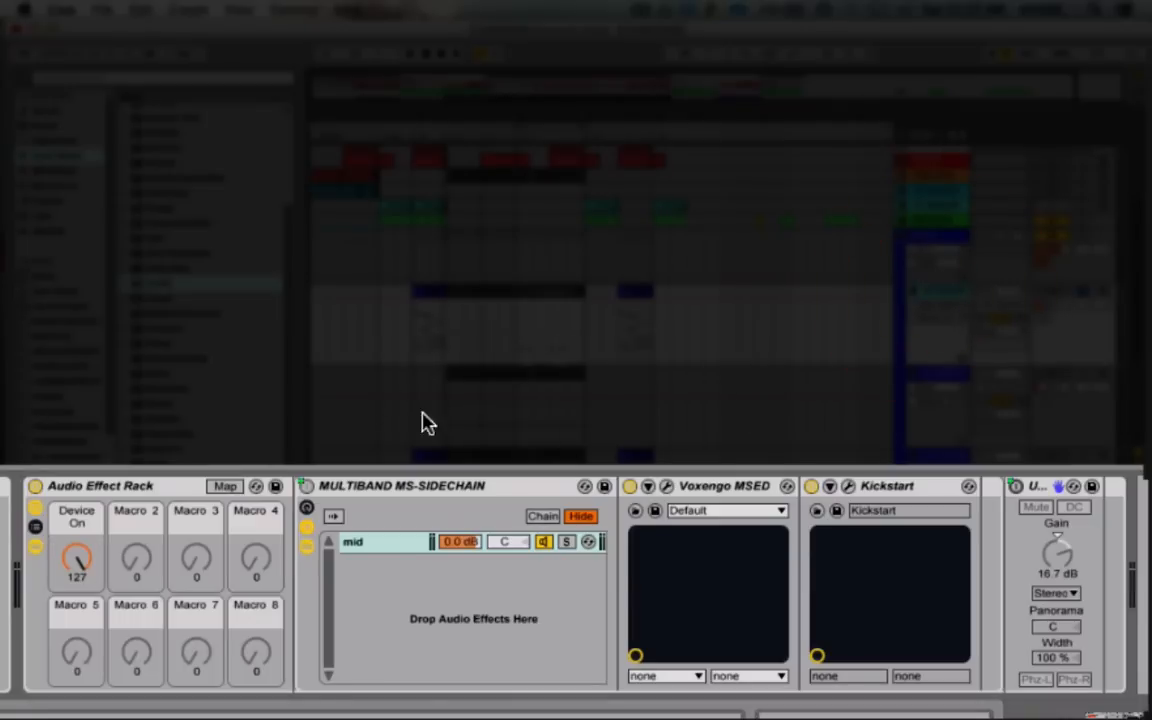
click(449, 340)
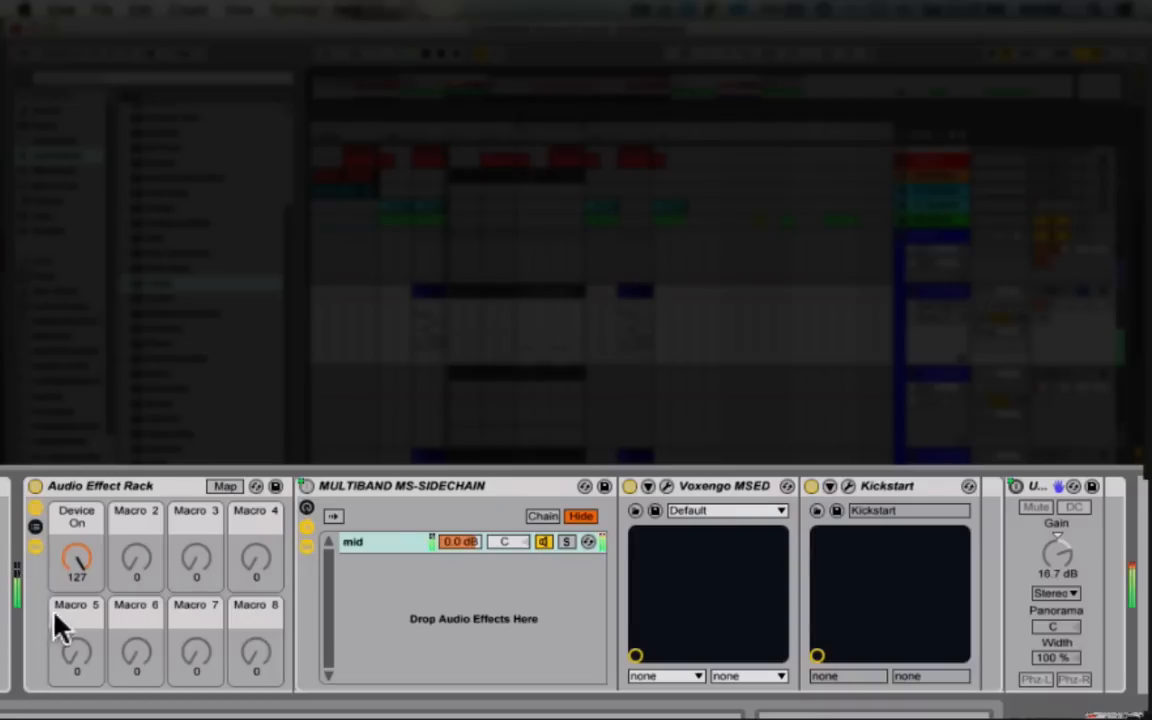
drag(72, 566, 72, 640)
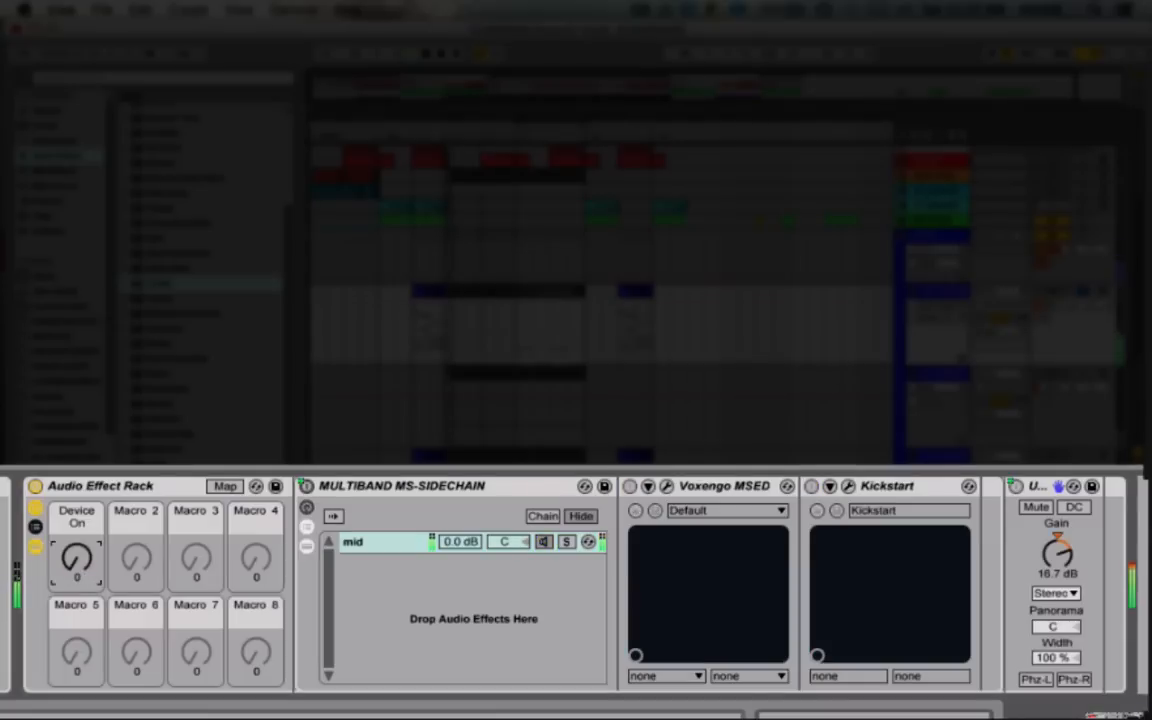
drag(72, 566, 72, 490)
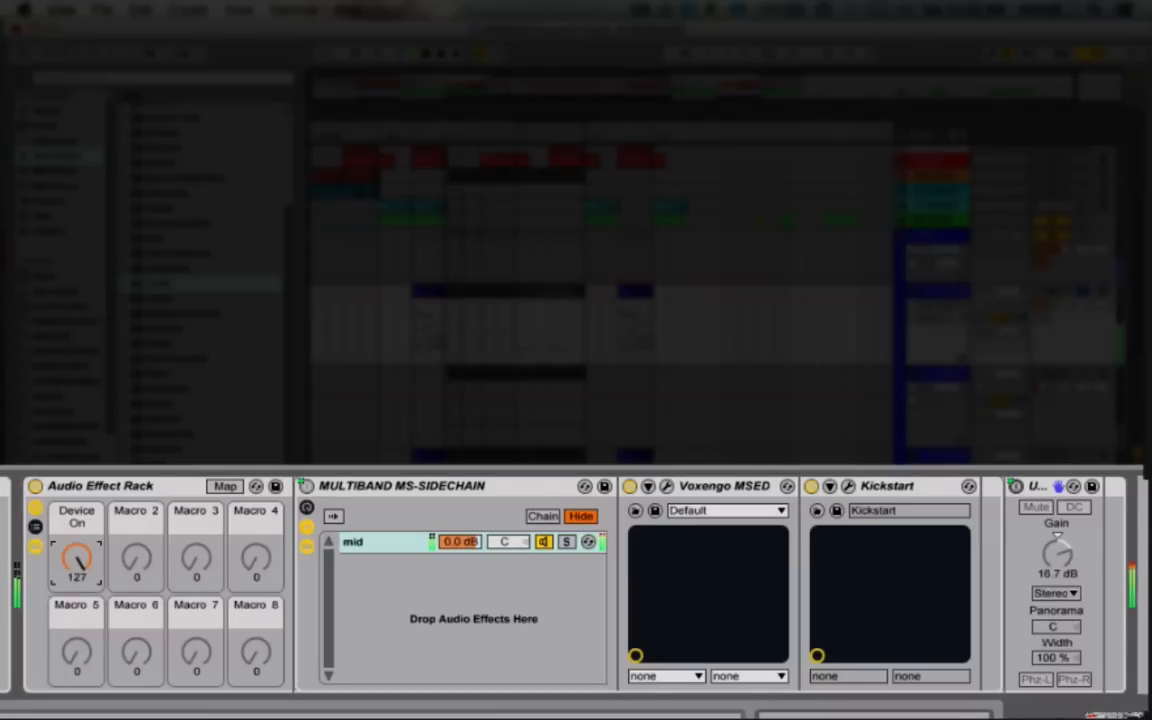
drag(72, 566, 72, 640)
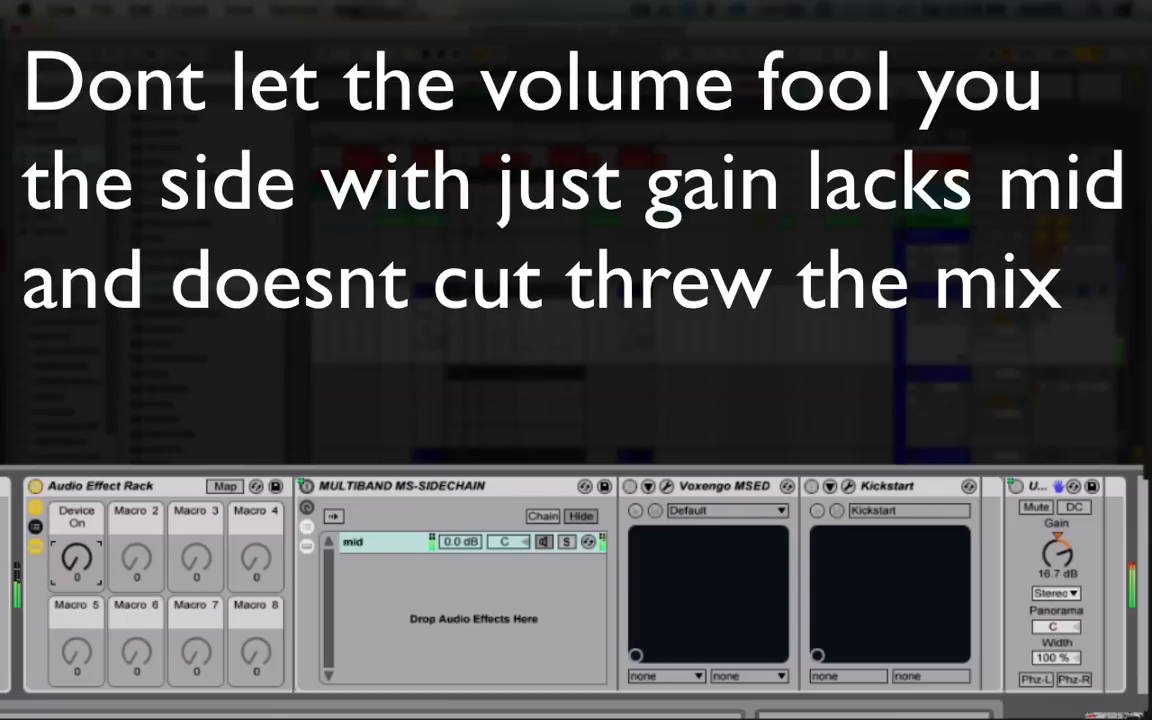
drag(77, 560, 77, 485)
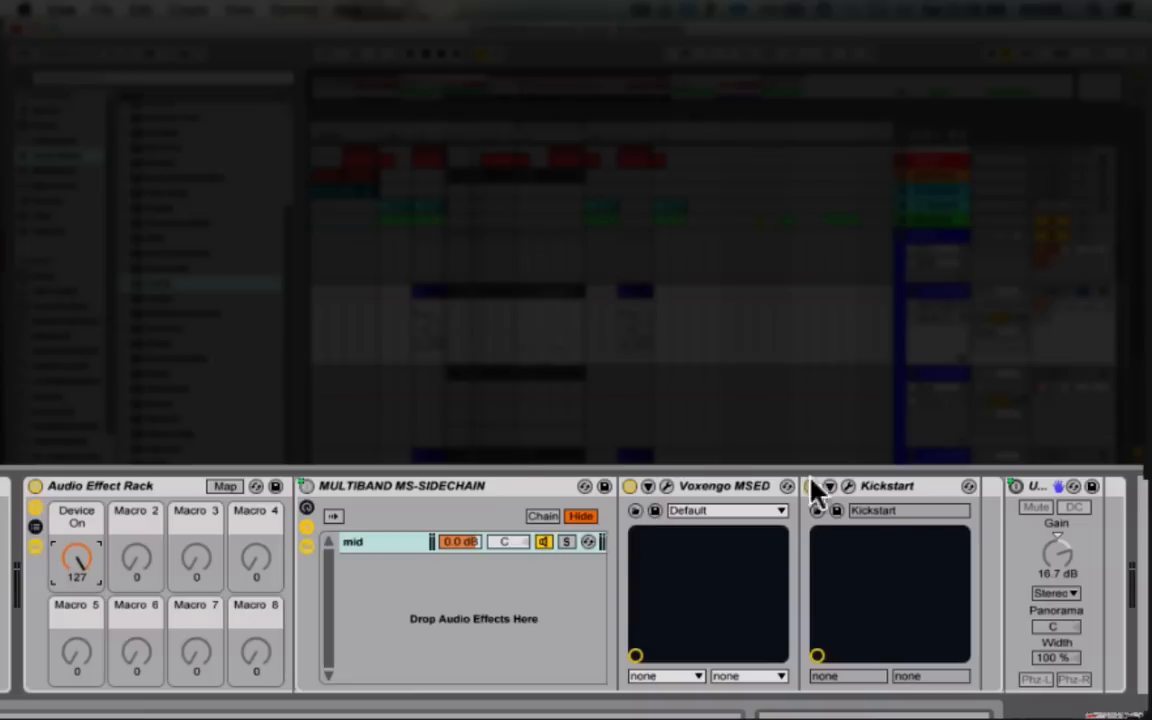
Open the Voxengo MSED window over the track list, and examine Kickstart's sidechain curve before closing the Kickstart window
click(667, 487)
drag(617, 266, 935, 229)
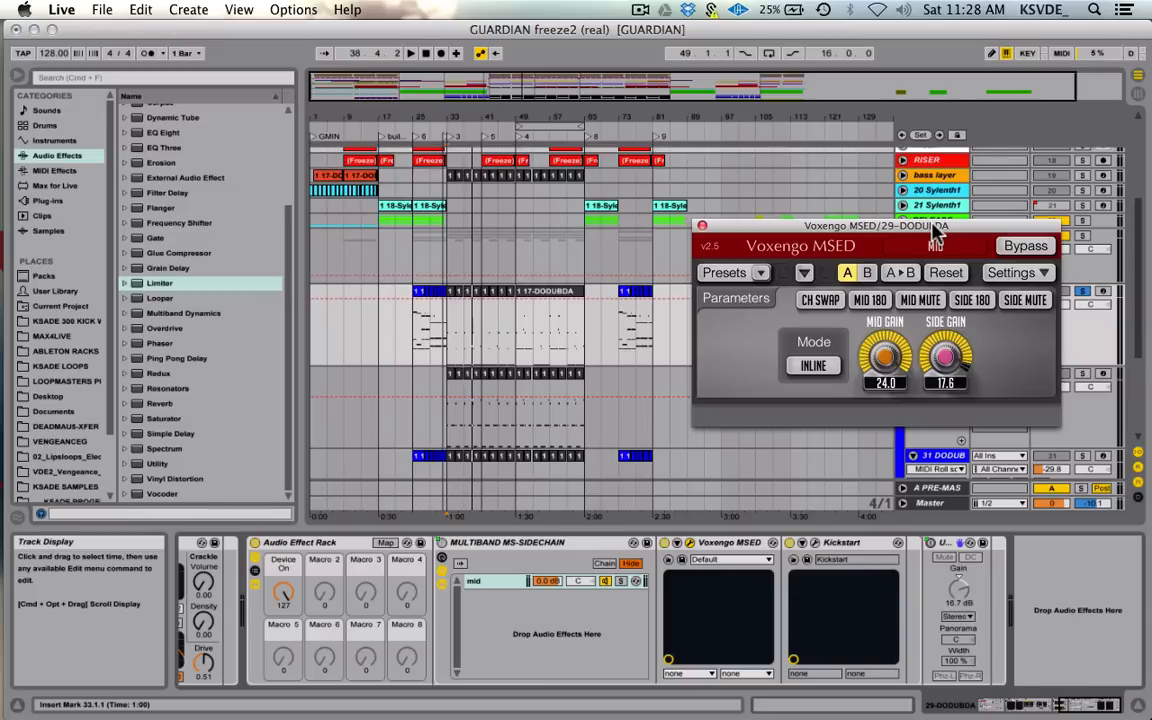
drag(935, 229, 906, 281)
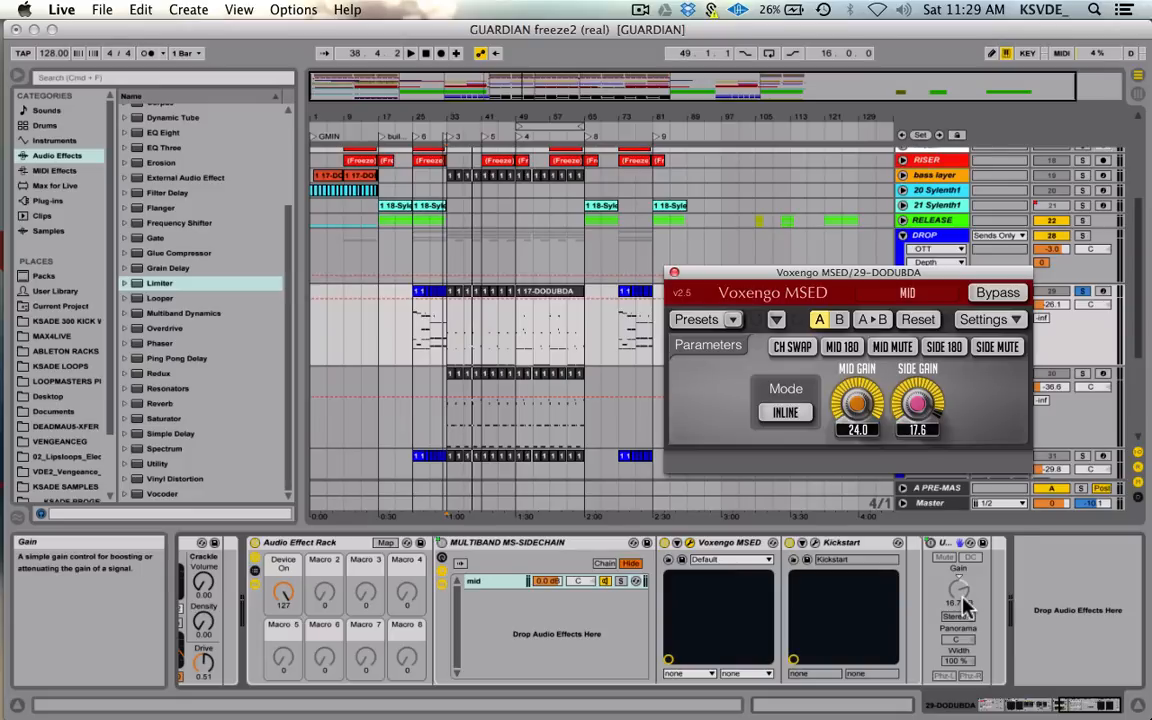
click(805, 559)
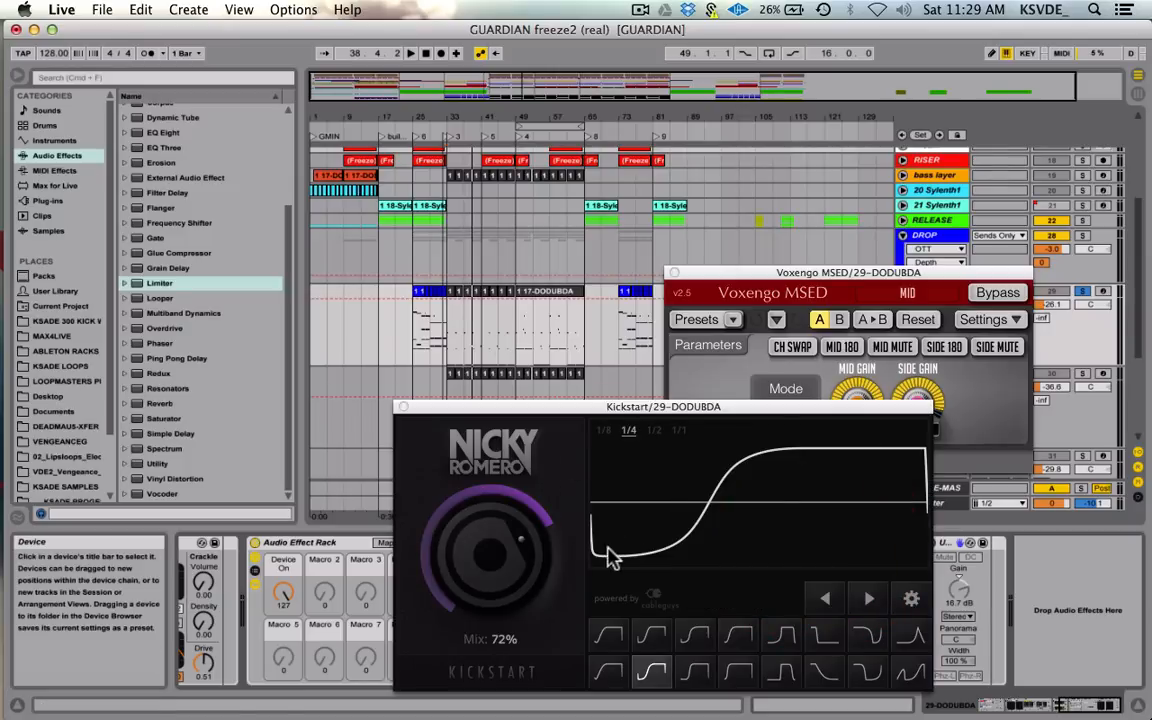
click(401, 408)
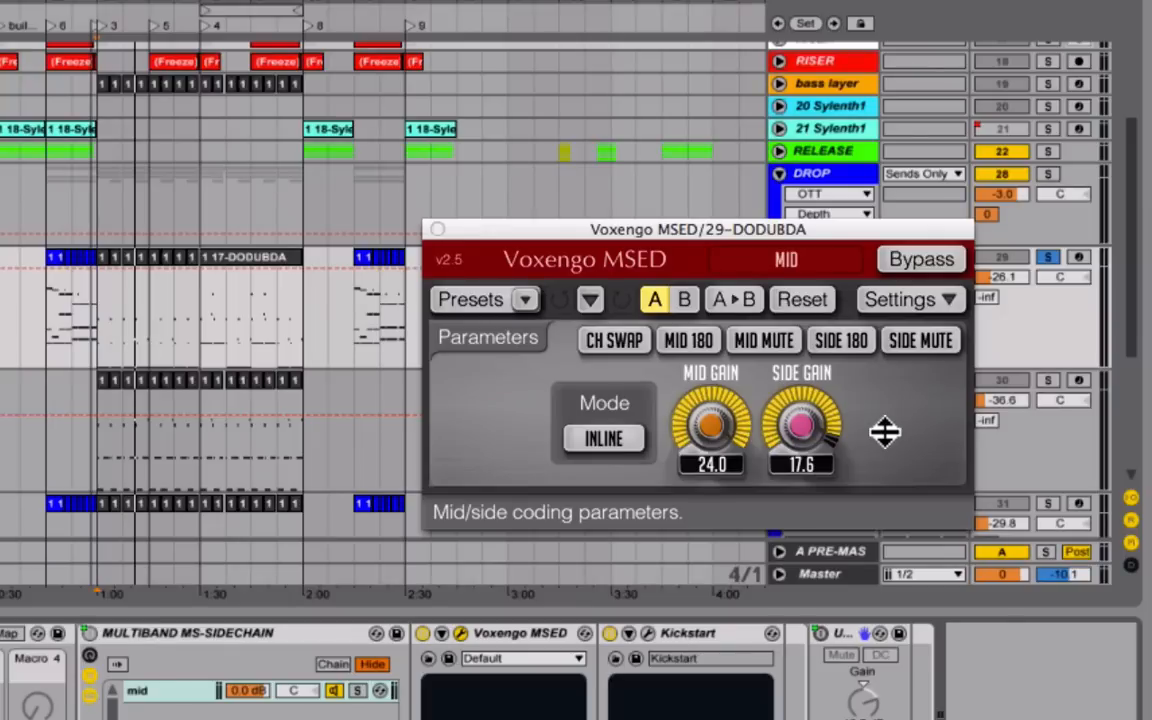
Audition only the side signal by muting the mid channel in Voxengo MSED, and unmute it
click(781, 343)
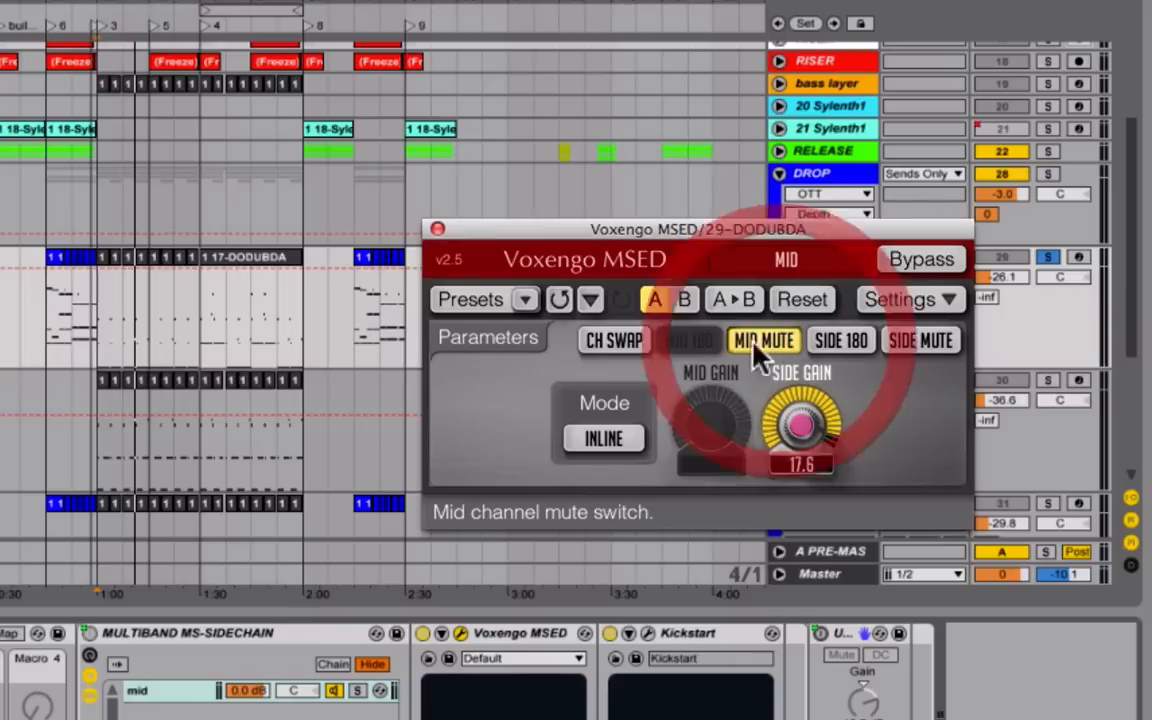
drag(800, 428, 797, 463)
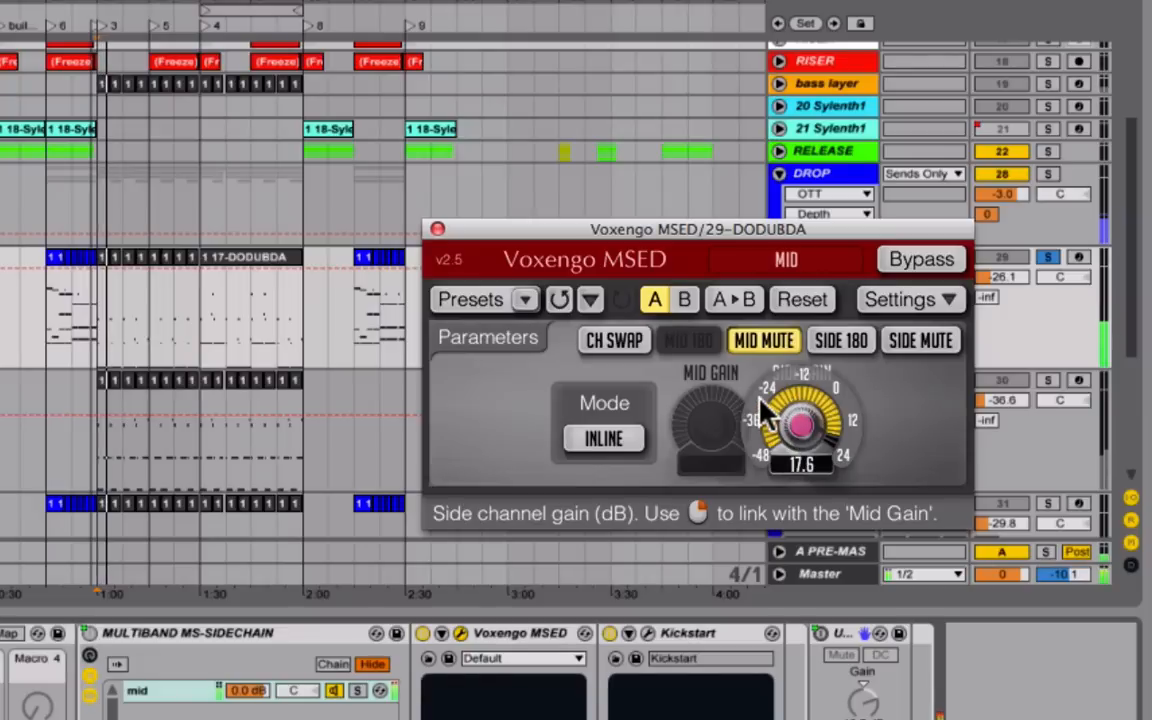
click(766, 342)
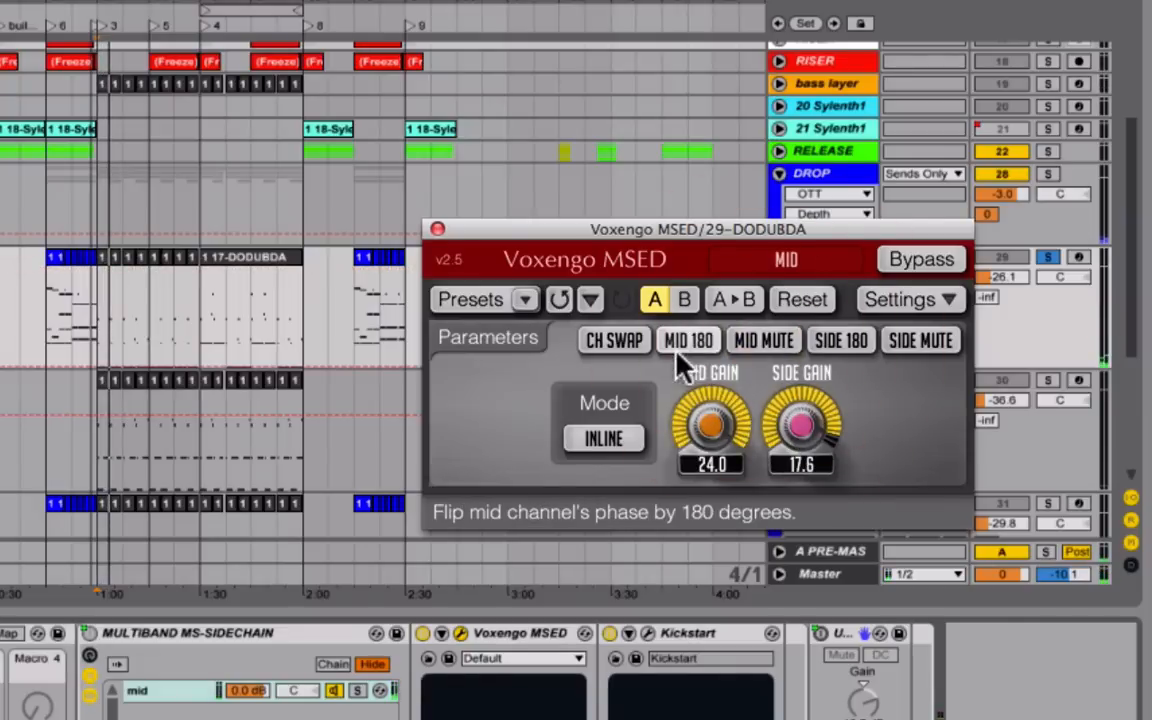
Mute the side channel to hear the mid alone, swap to the side alone, and unmute both channels
click(941, 352)
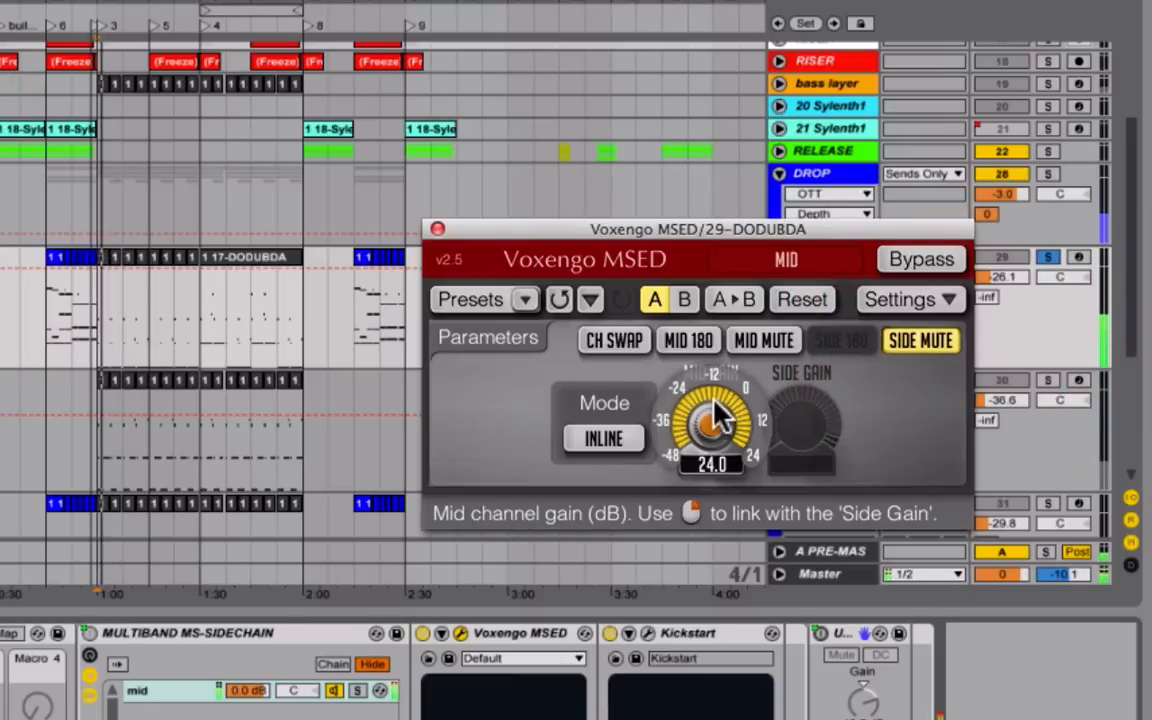
click(792, 345)
click(912, 348)
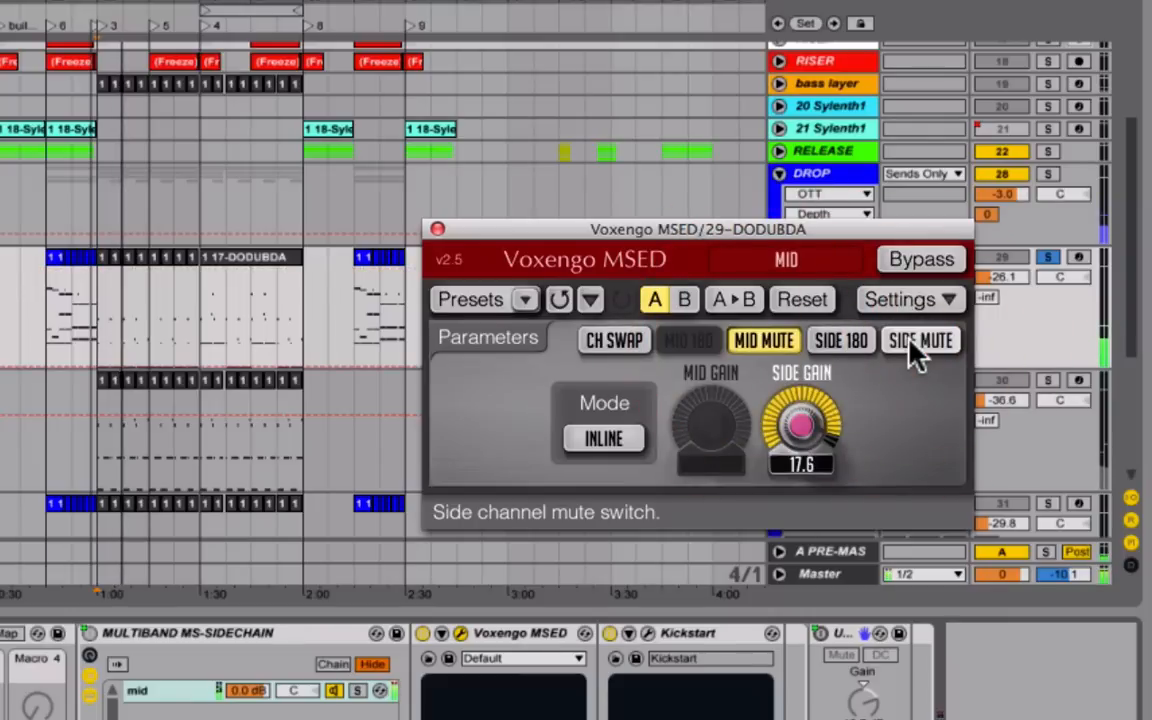
click(764, 345)
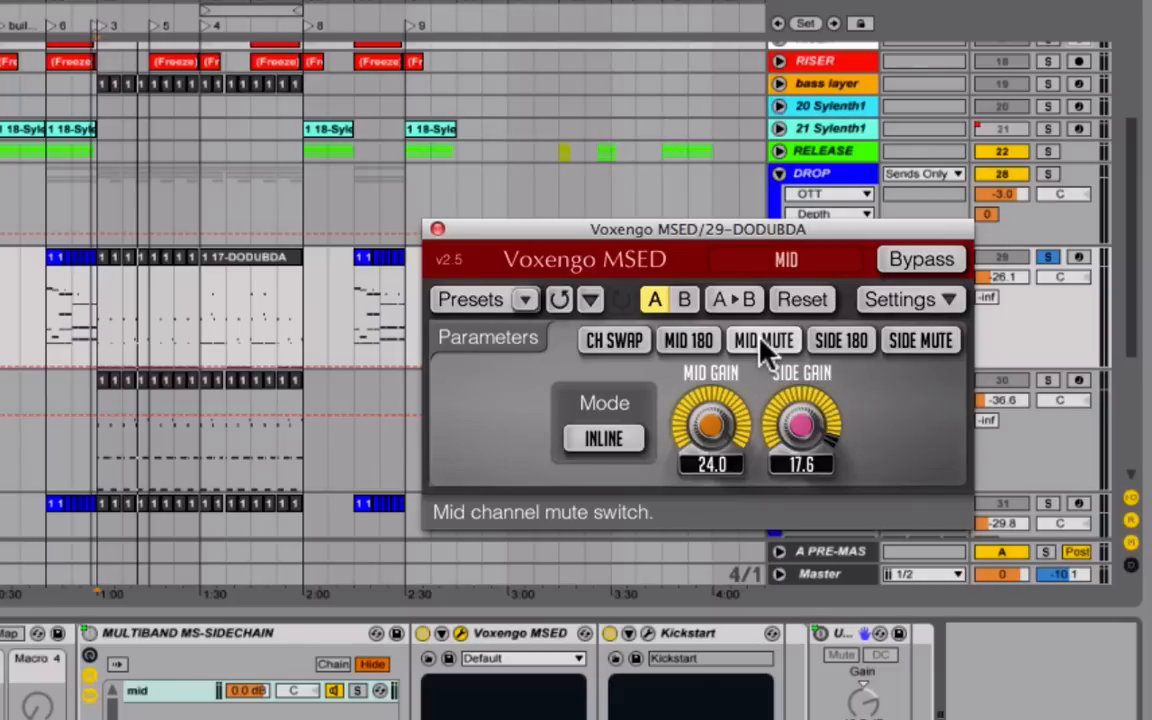
Close the Voxengo MSED window and turn off solo on track 29
drag(648, 229, 636, 190)
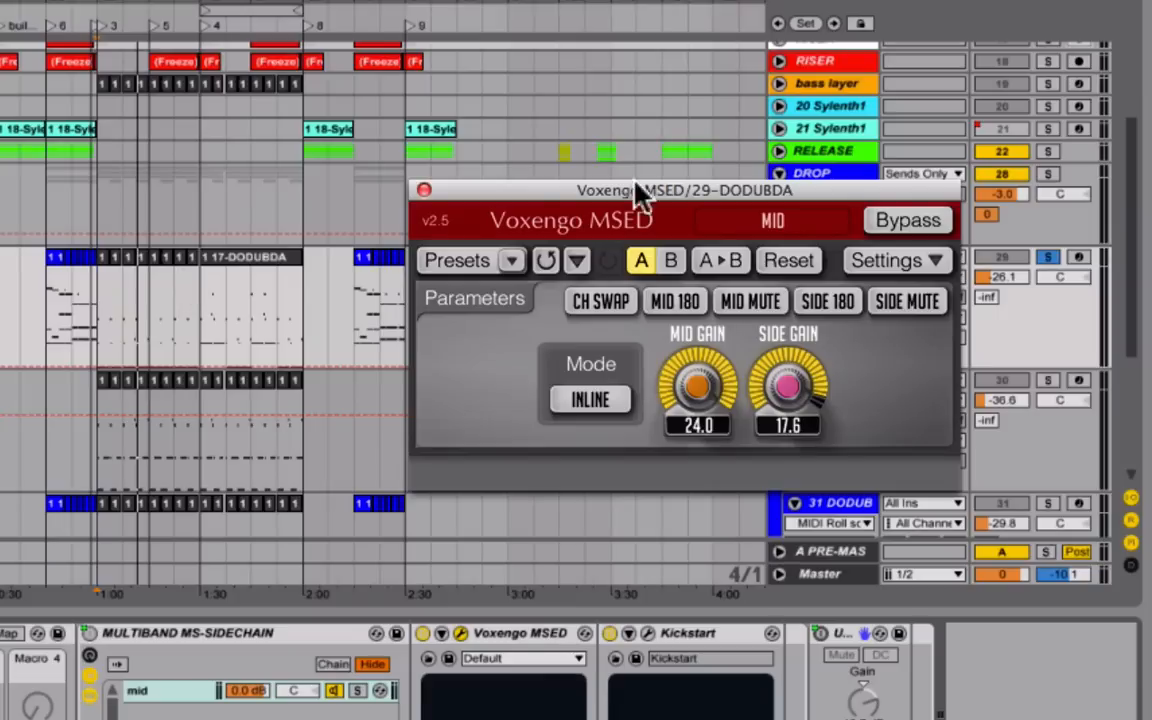
drag(634, 191, 549, 160)
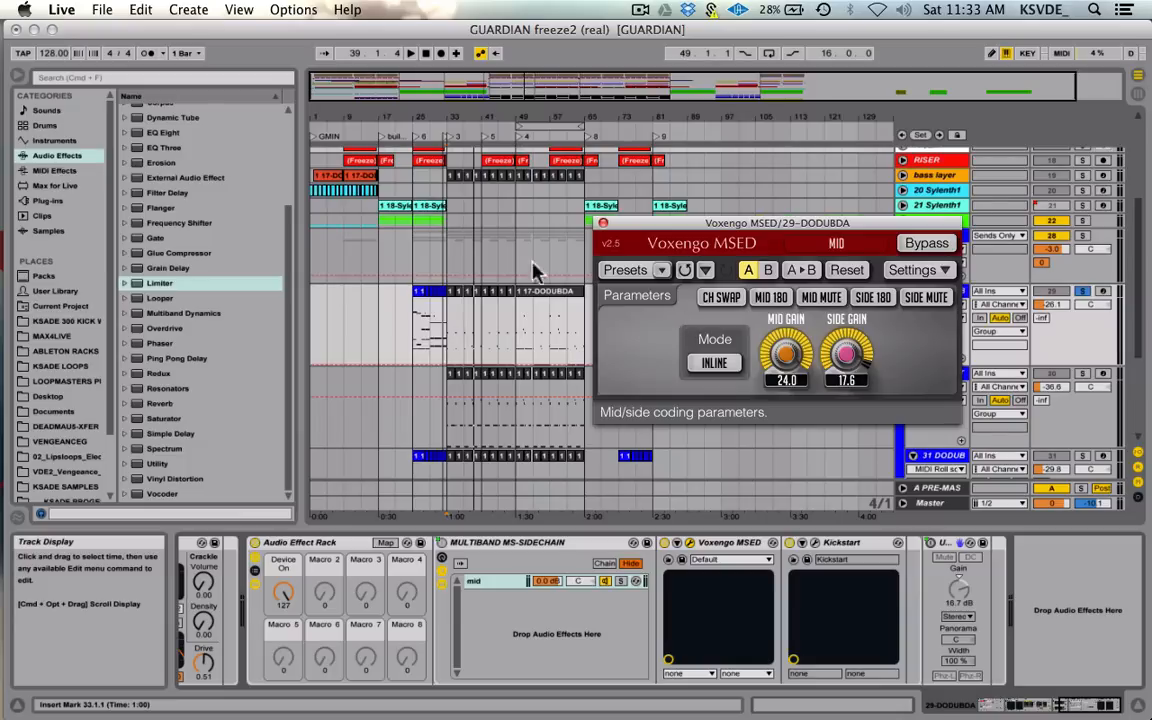
click(603, 223)
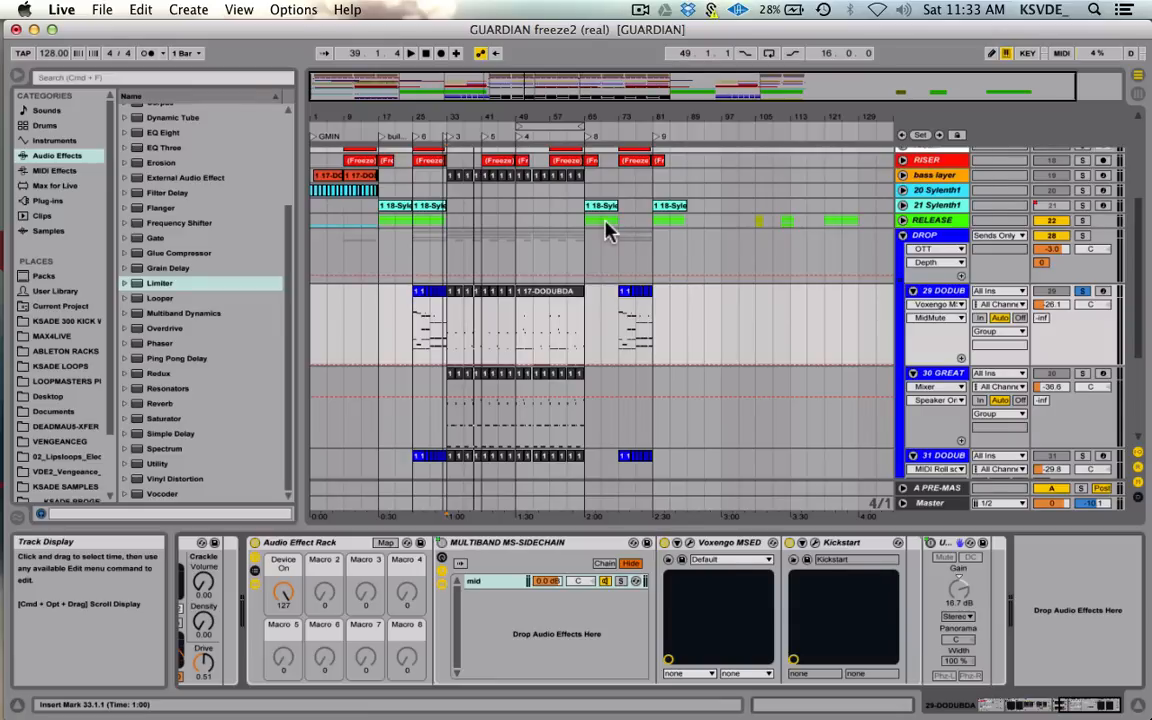
click(1082, 290)
Collapse the DROP group and place the insert marker at bar 33 on the 20 Sylenth1 track
click(447, 323)
scroll(447, 323, up, 5)
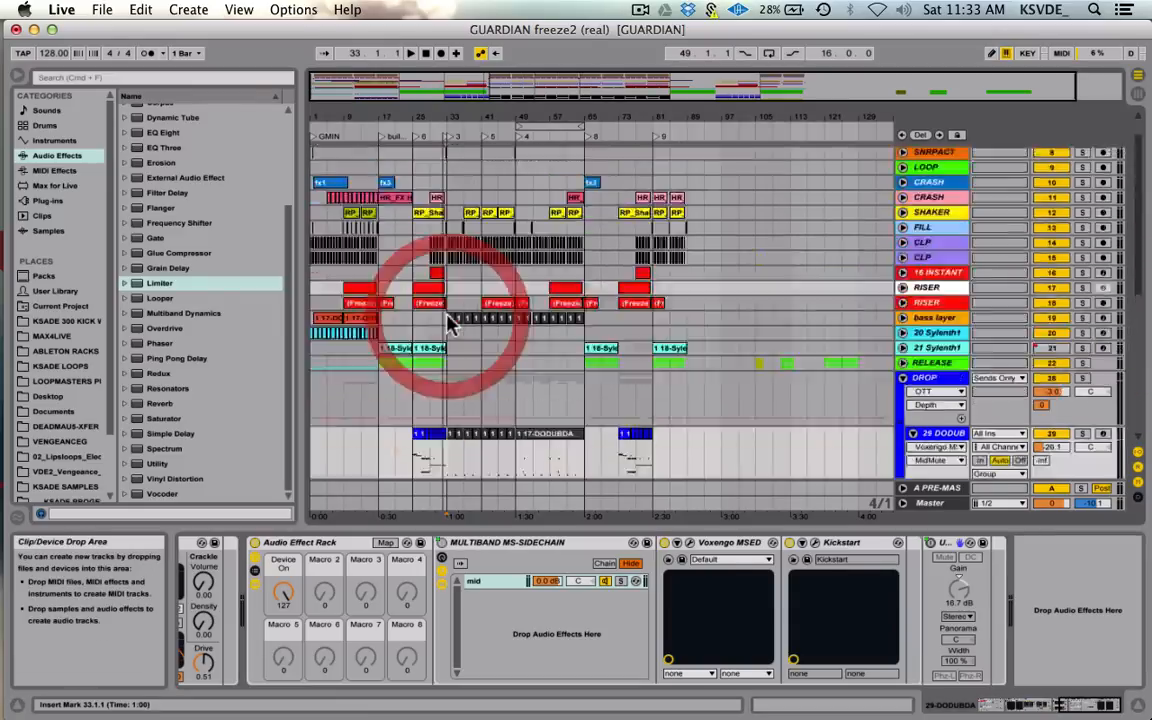
scroll(447, 323, down, 9)
scroll(450, 321, up, 10)
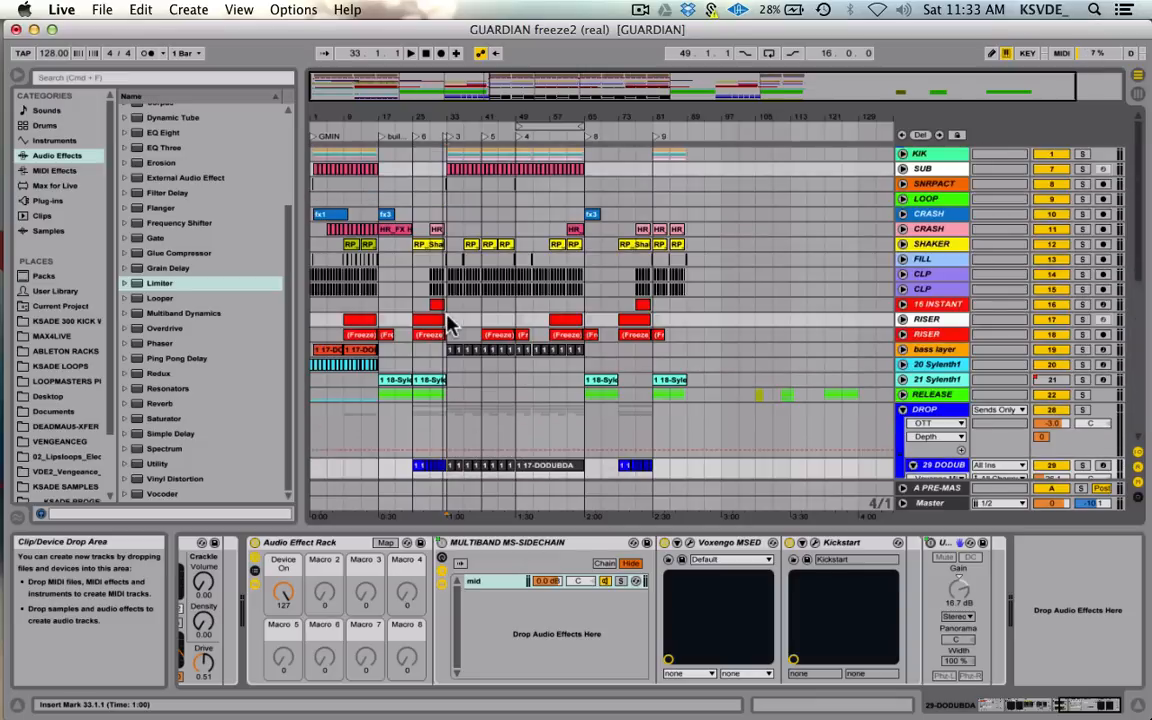
click(903, 410)
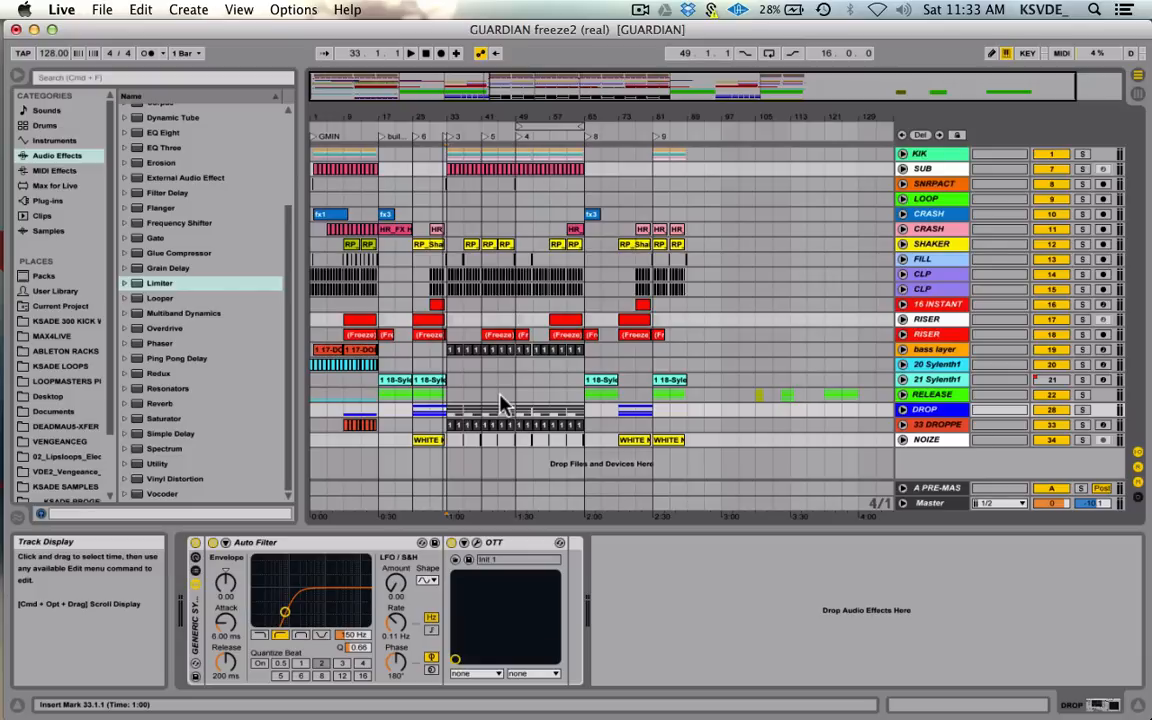
click(447, 366)
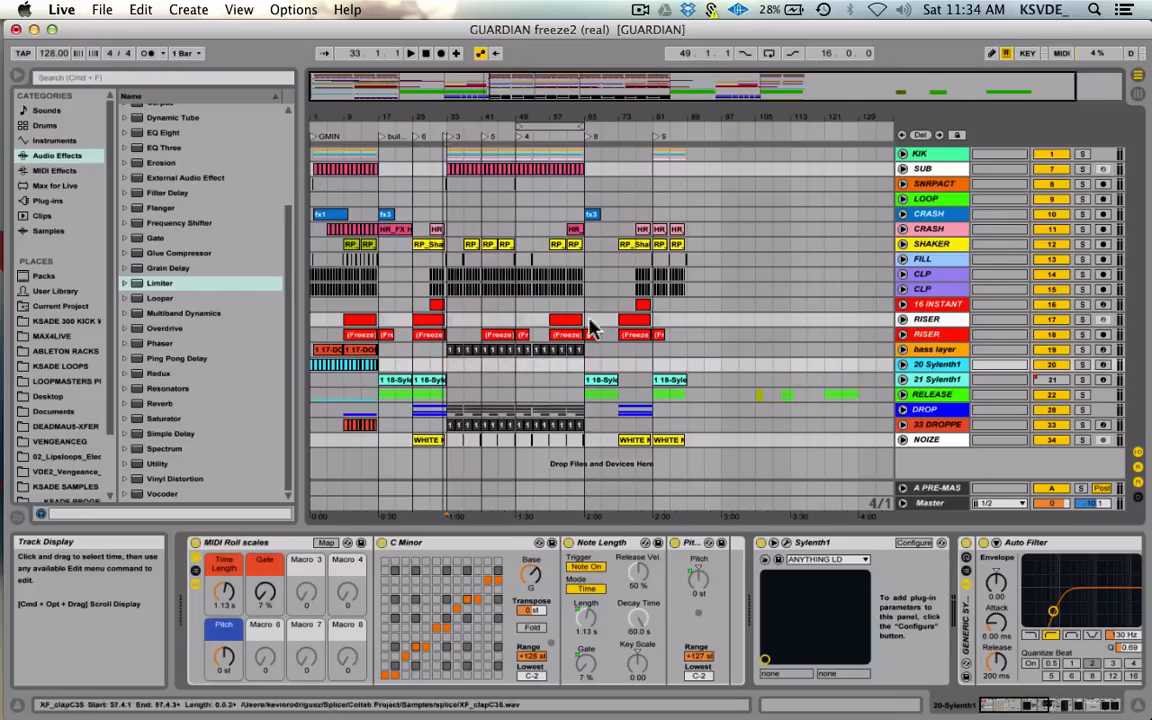